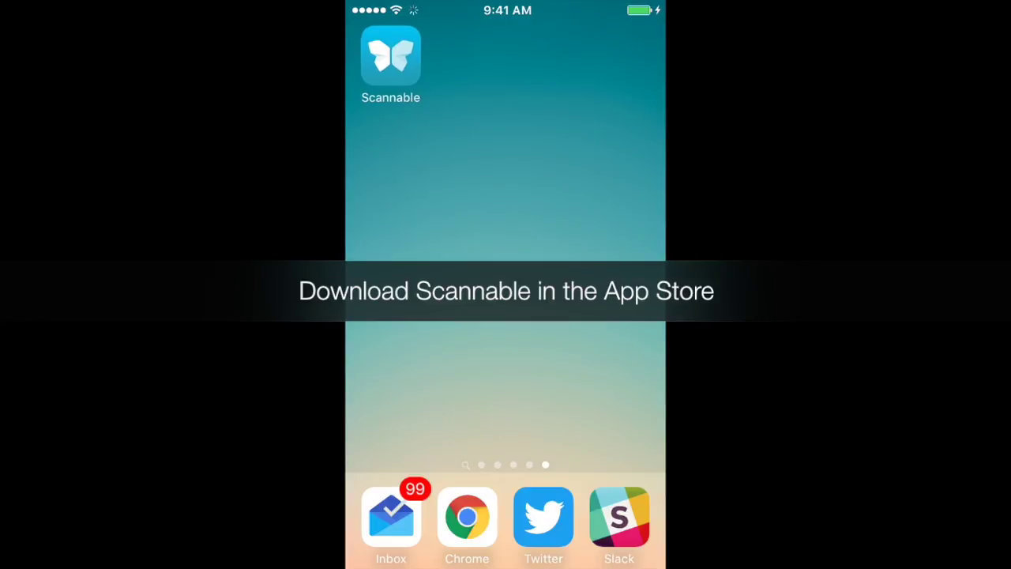
Step: Open Scannable and upload both pages of the scanned Scannable Document as a PDF to Google Drive
click(390, 59)
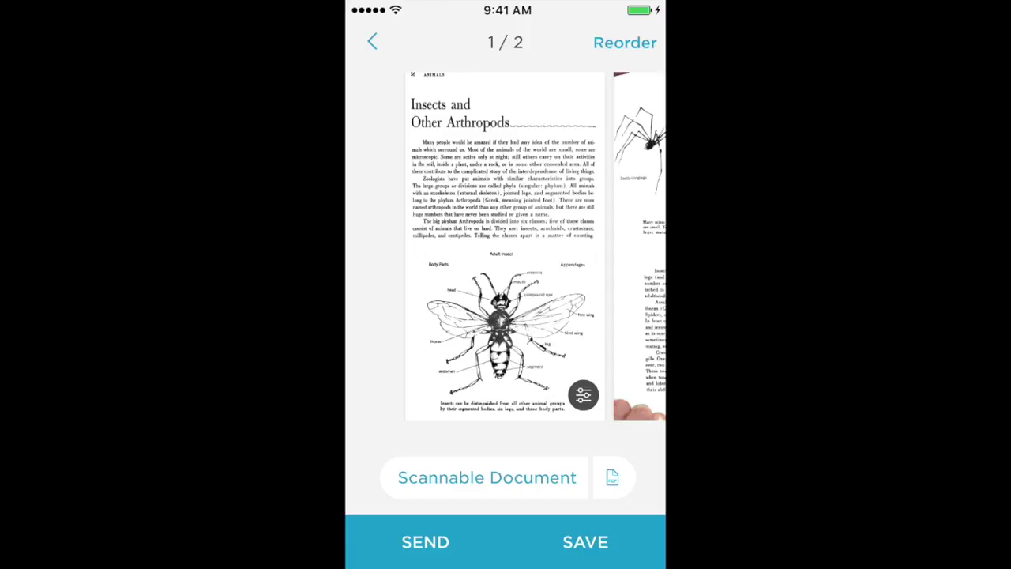
click(425, 542)
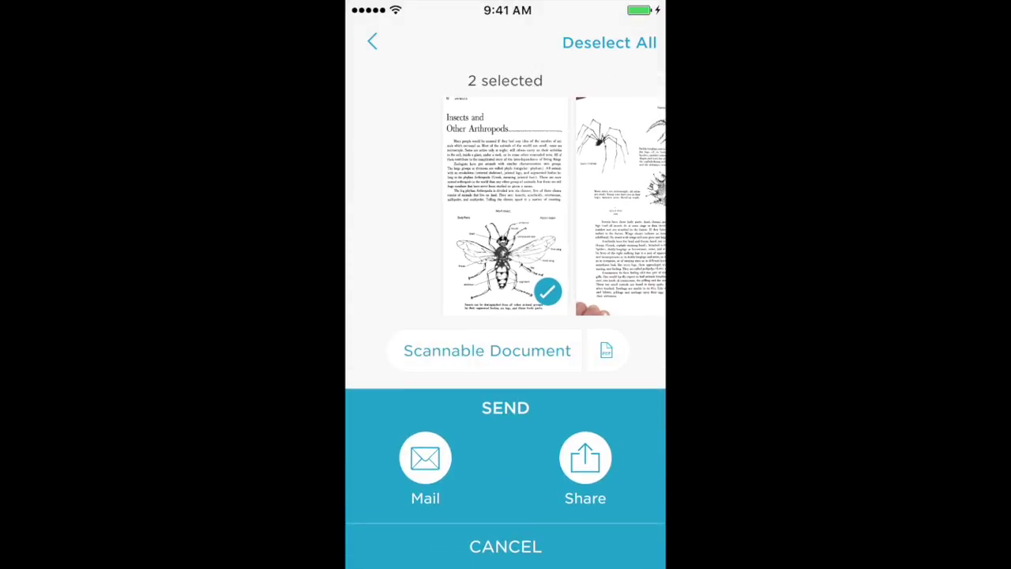
click(585, 458)
drag(568, 316, 403, 315)
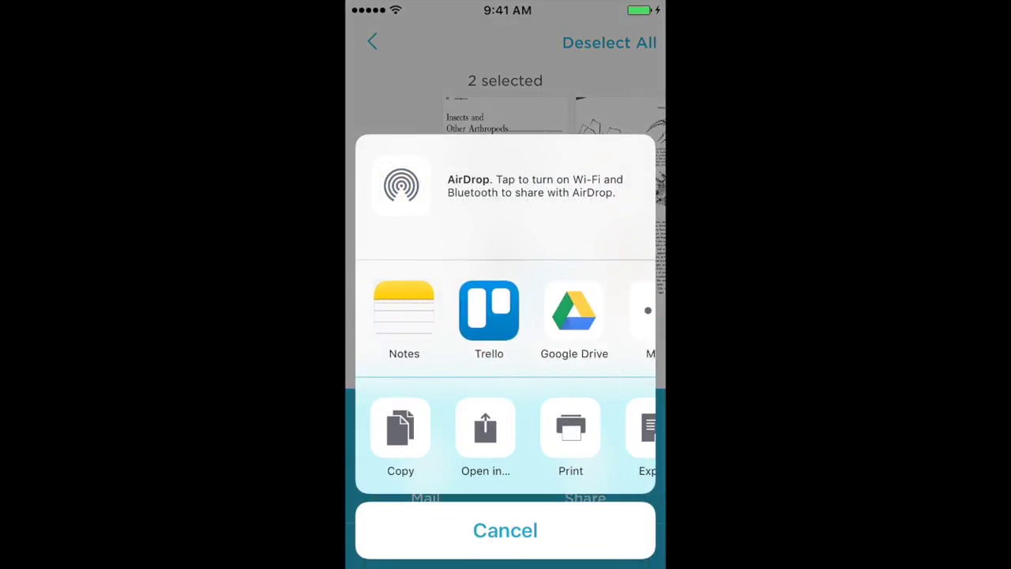
click(525, 311)
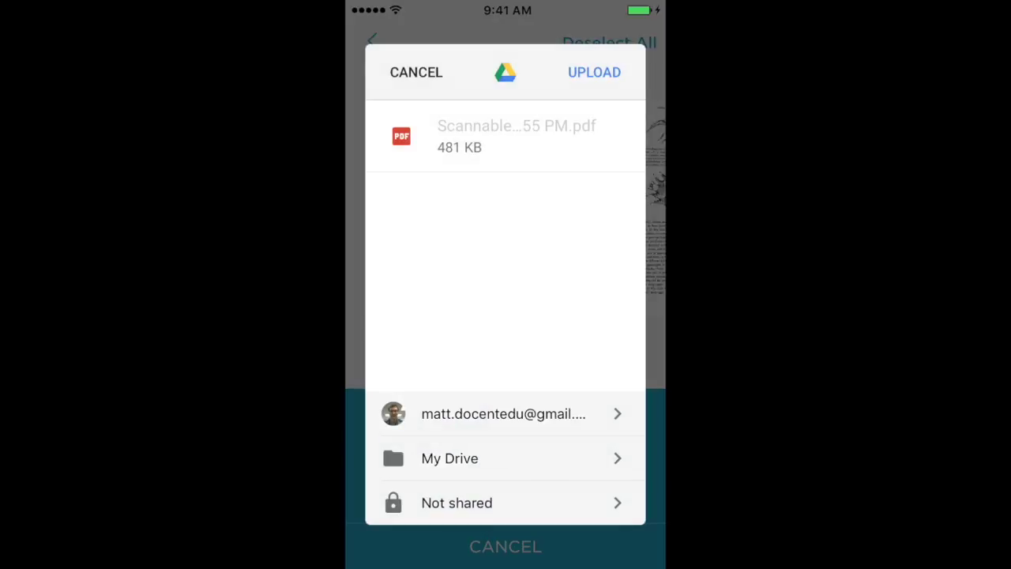
click(594, 72)
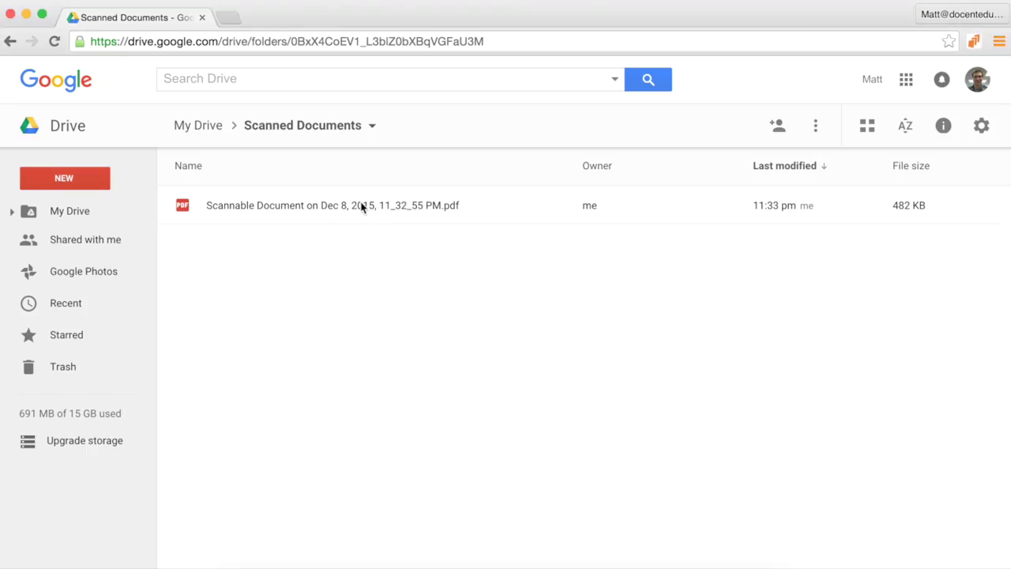
Step: Open the scanned PDF in the Scanned Documents folder with Google Docs
click(314, 206)
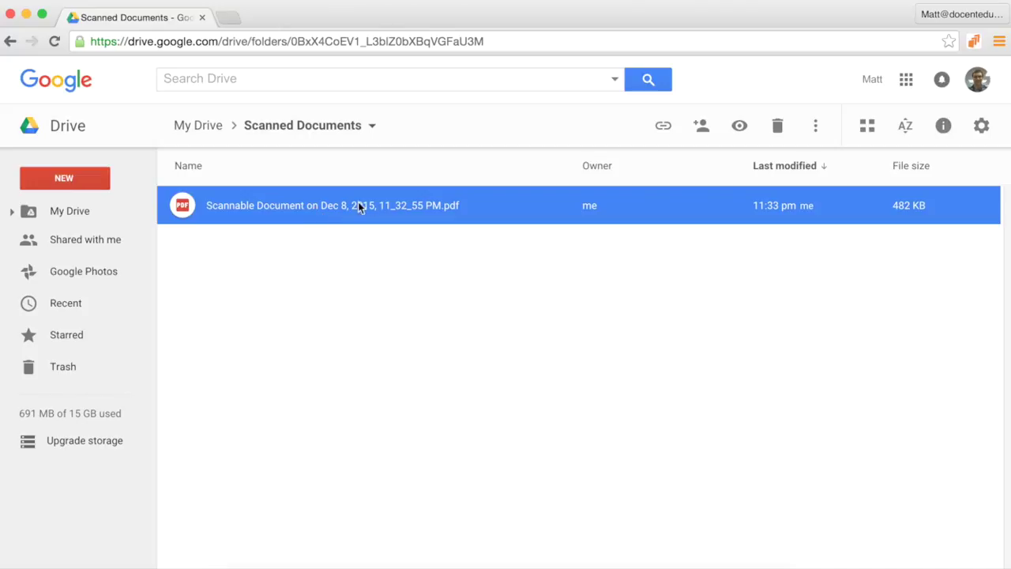
click(822, 138)
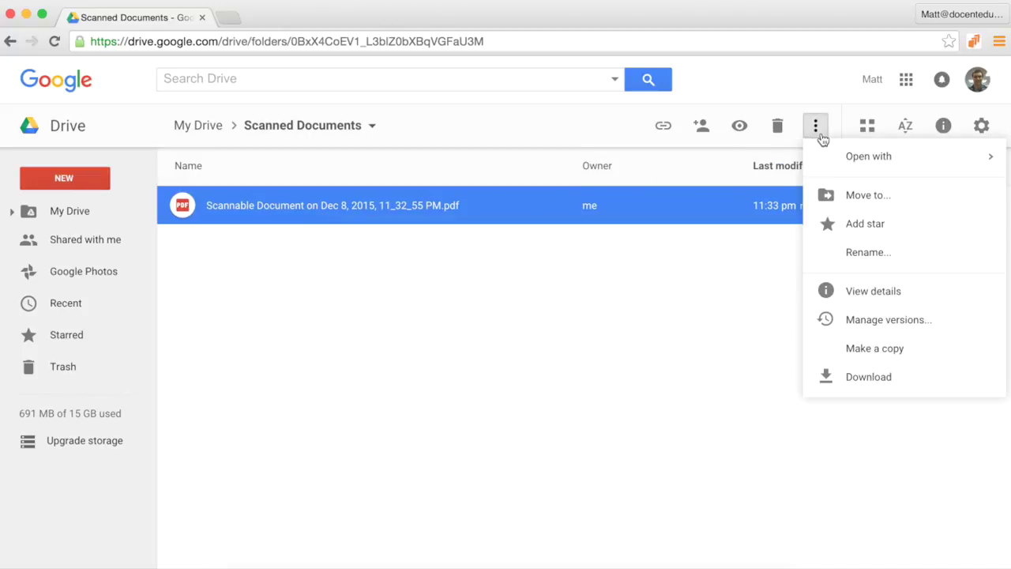
mouse_move(829, 167)
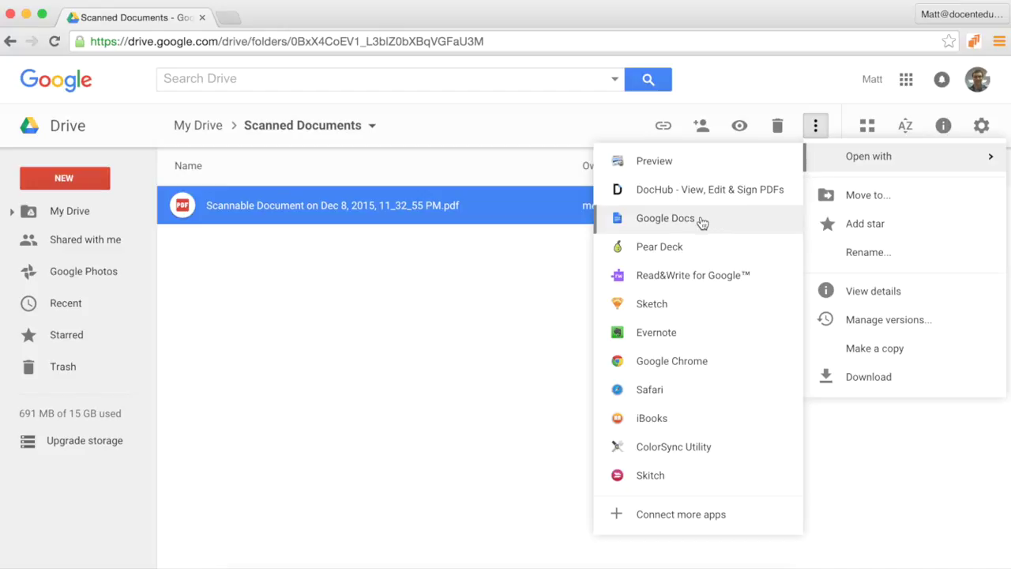
click(668, 224)
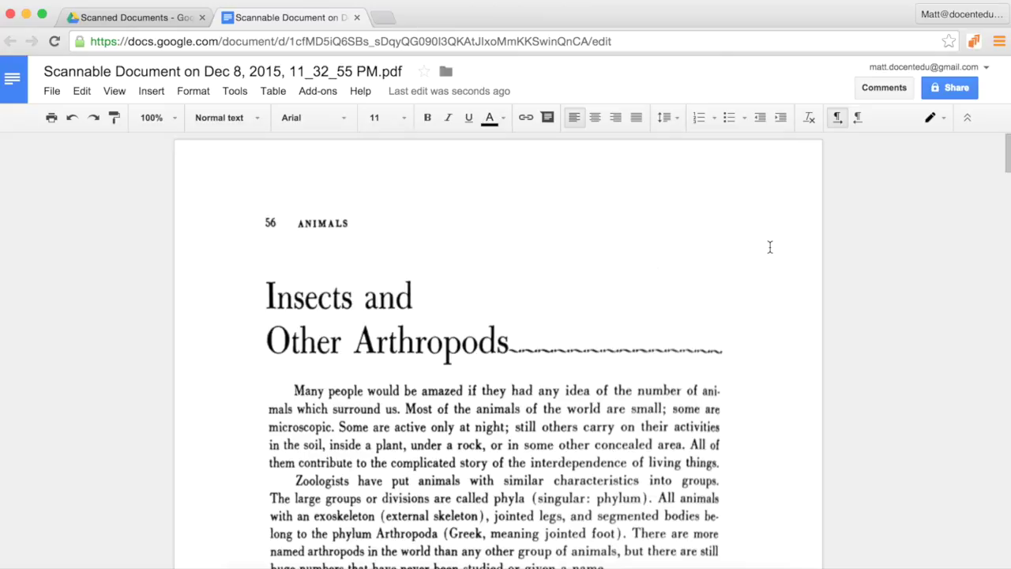
Step: Look through the converted document, comparing the scanned page images with the recognised text beneath each one
scroll(770, 247, down, 10)
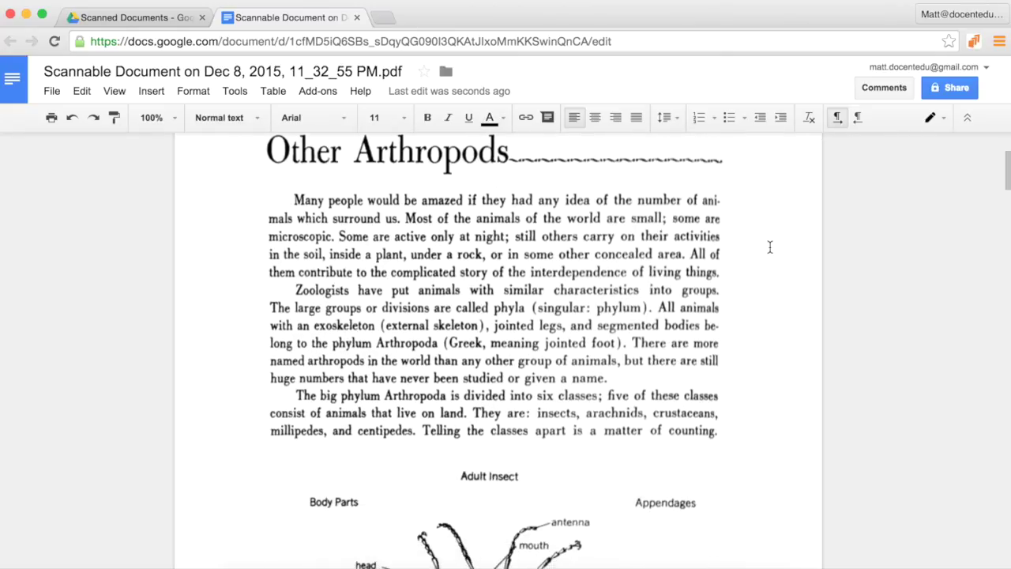
scroll(770, 248, down, 12)
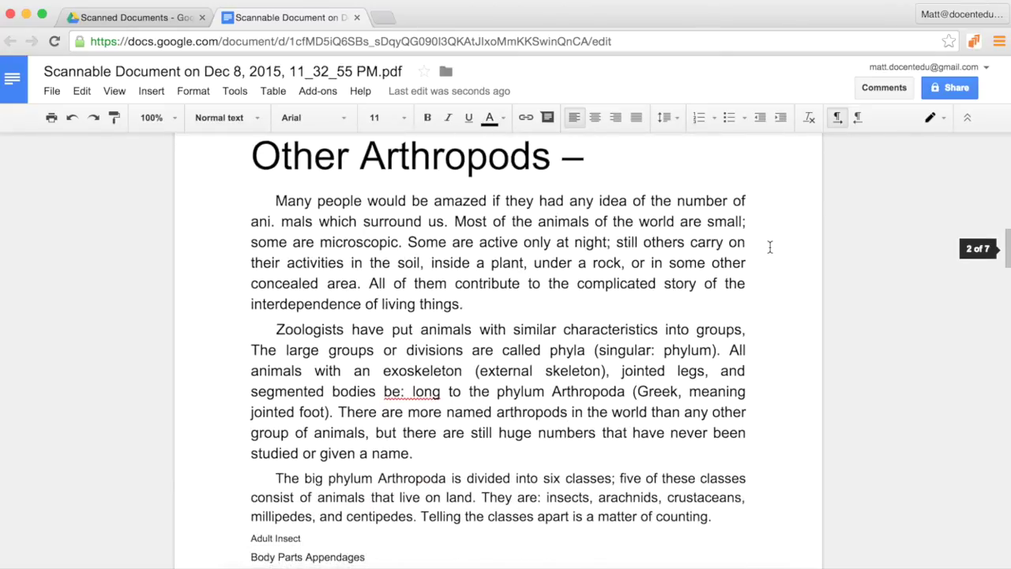
scroll(770, 247, down, 10)
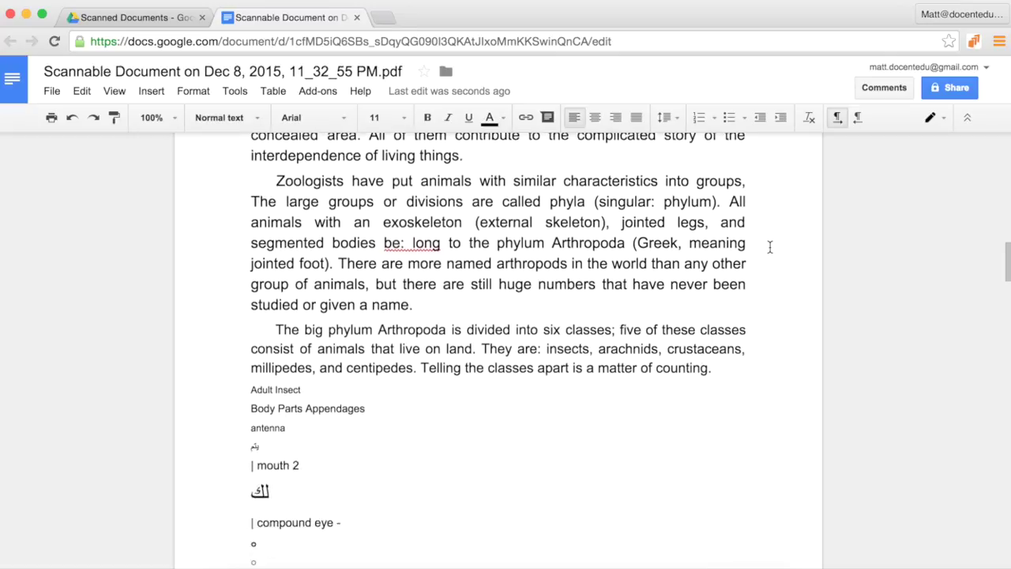
scroll(770, 247, down, 12)
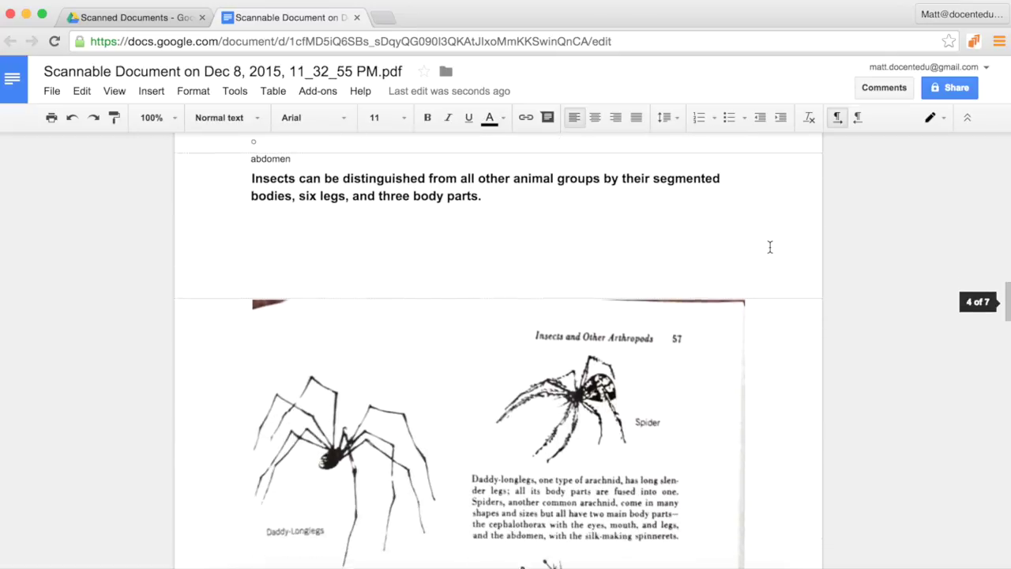
scroll(770, 247, down, 12)
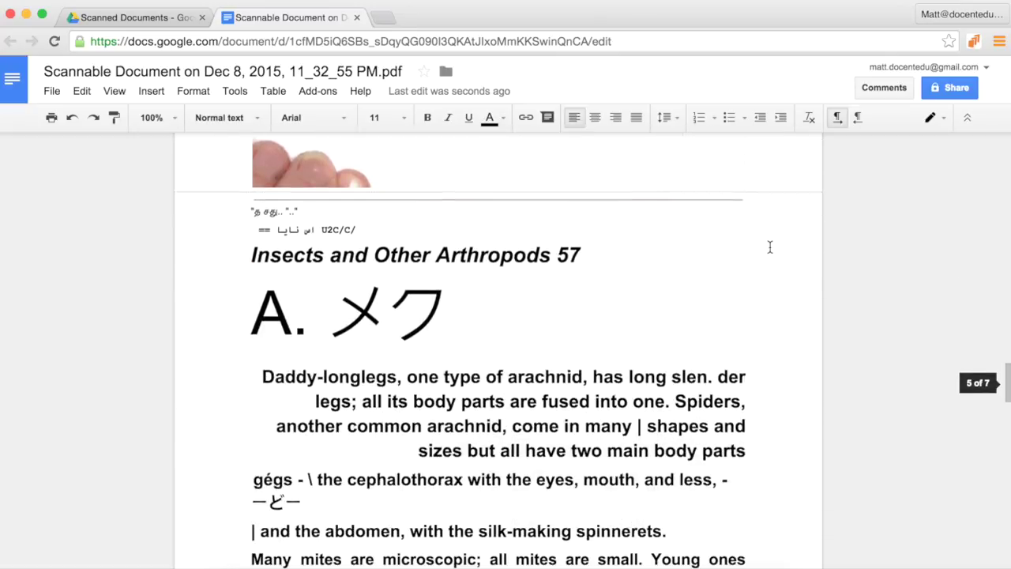
scroll(770, 247, down, 8)
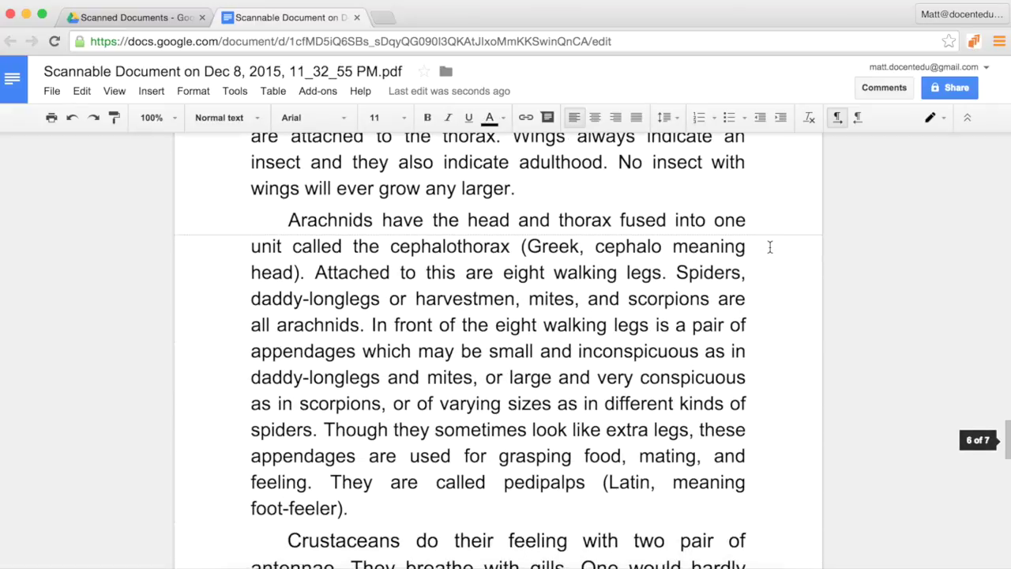
scroll(770, 247, up, 20)
scroll(769, 247, up, 20)
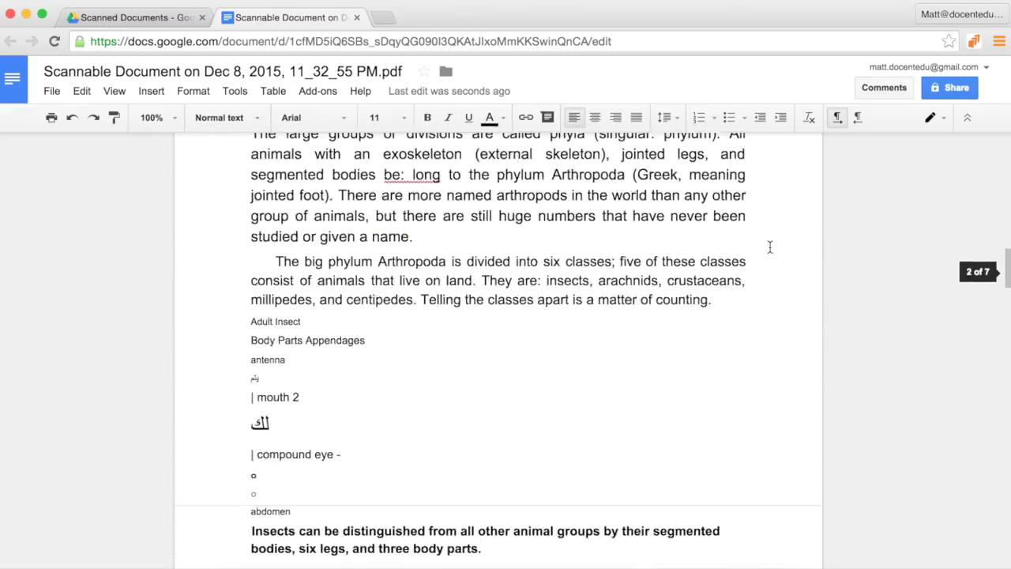
scroll(770, 247, down, 5)
scroll(770, 247, up, 1)
Step: Crop the top of the first page image to just above the "Adult Insect" diagram heading
click(538, 371)
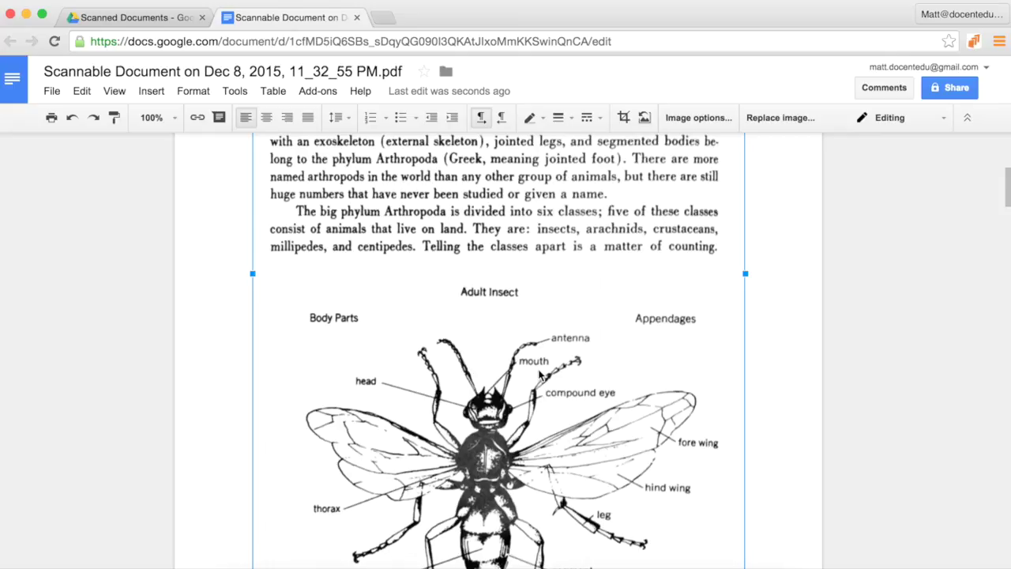
scroll(538, 370, down, 5)
scroll(538, 371, up, 7)
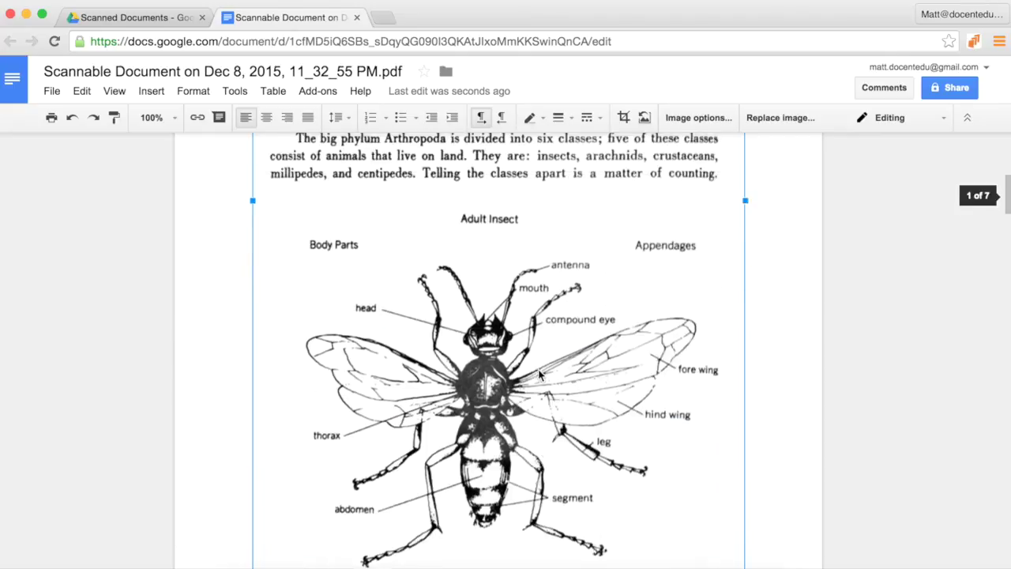
scroll(505, 332, up, 6)
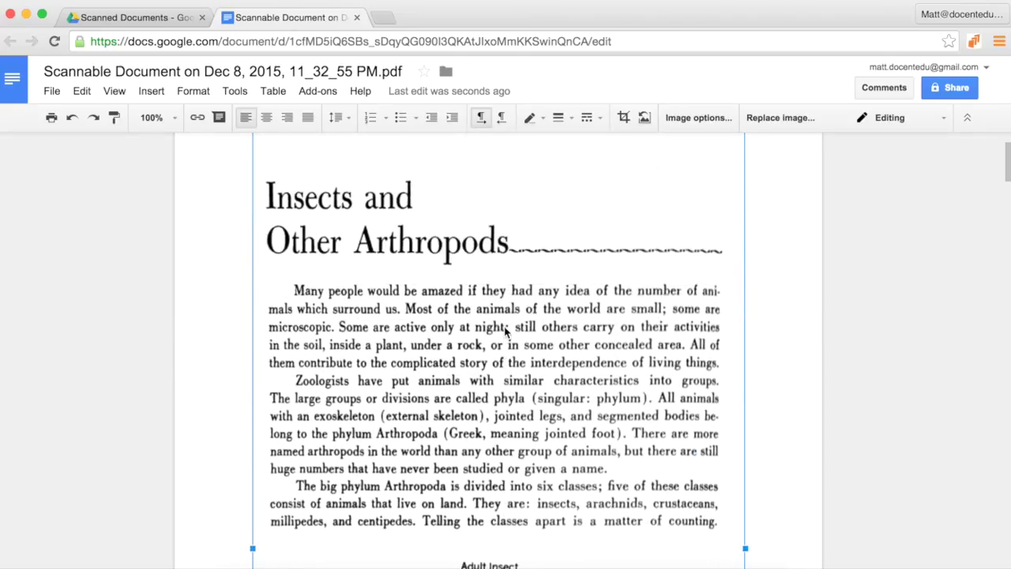
double_click(496, 323)
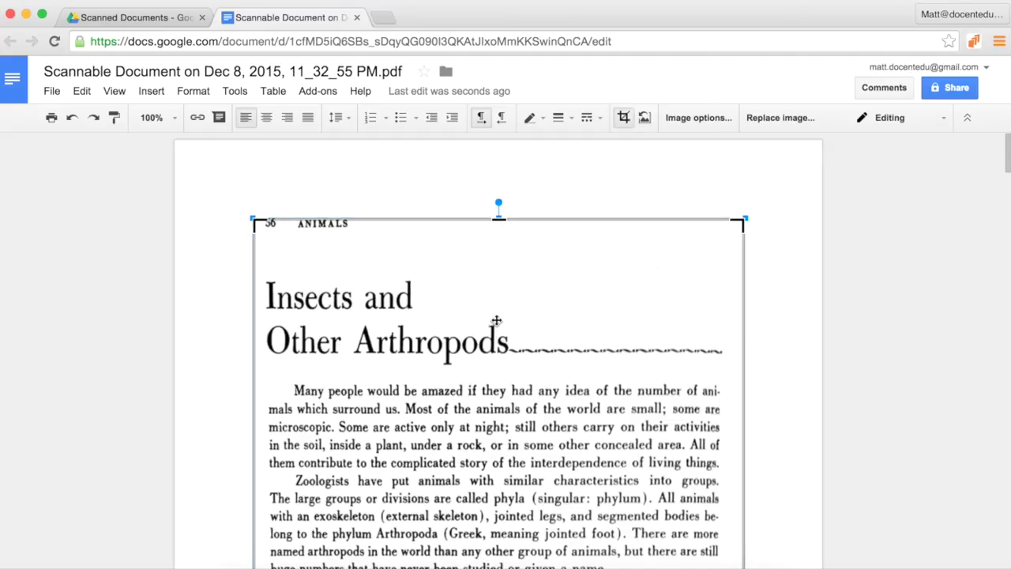
drag(497, 220, 487, 471)
scroll(487, 474, down, 5)
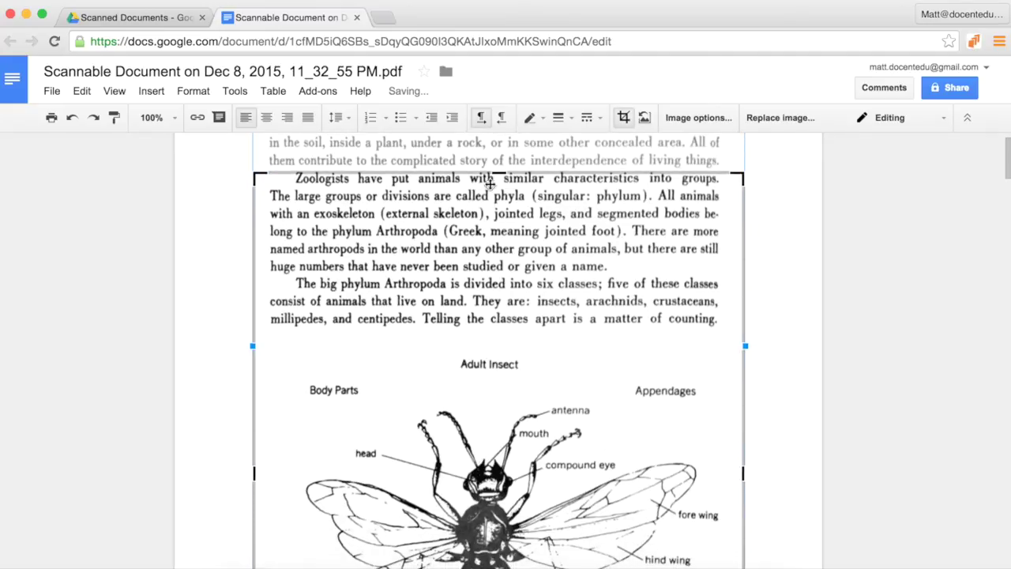
drag(501, 284, 486, 338)
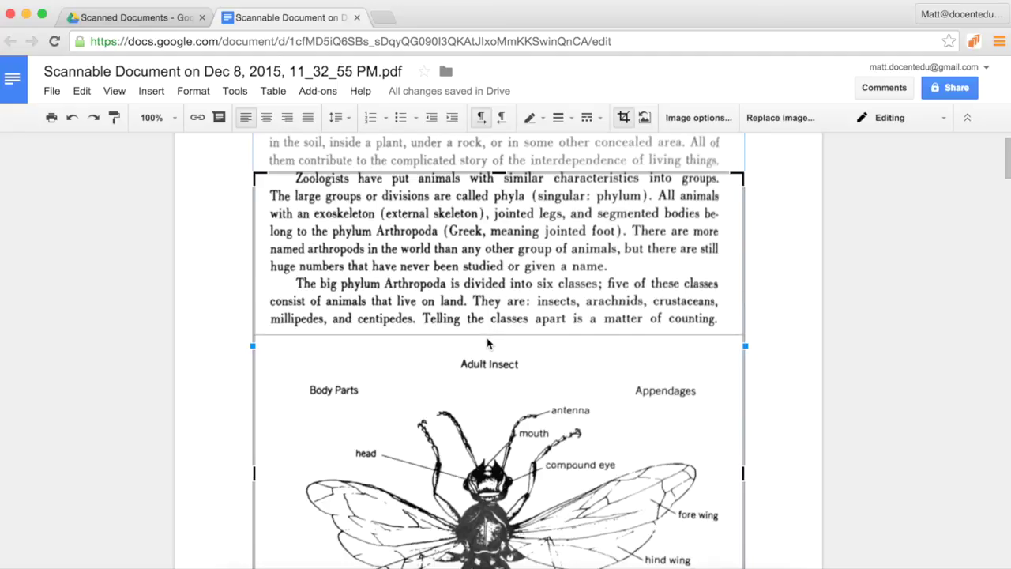
Step: Crop the bottom of the first page image to just below the insect's legs, excluding the caption
scroll(487, 337, down, 5)
scroll(487, 339, down, 1)
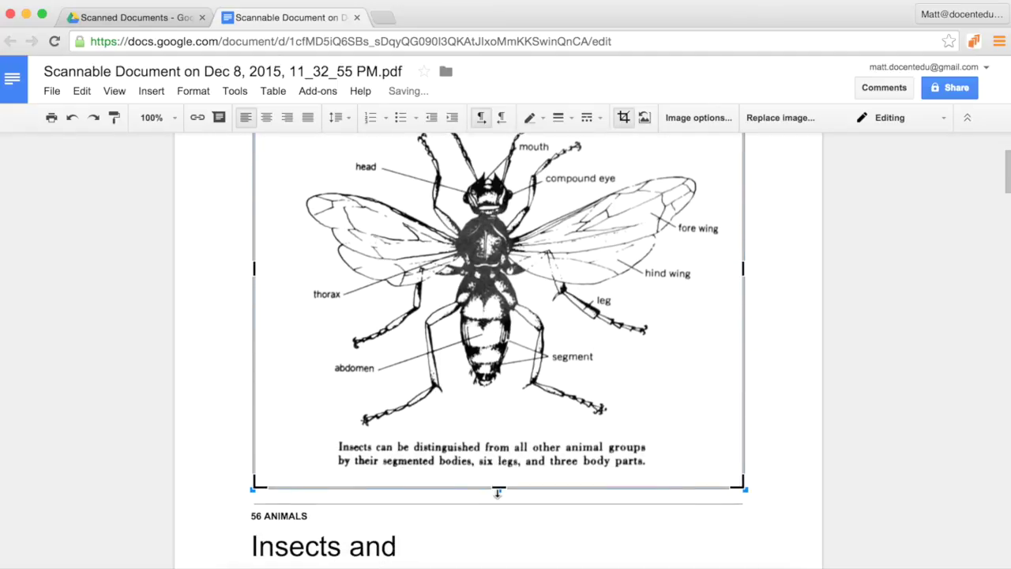
drag(499, 487, 502, 432)
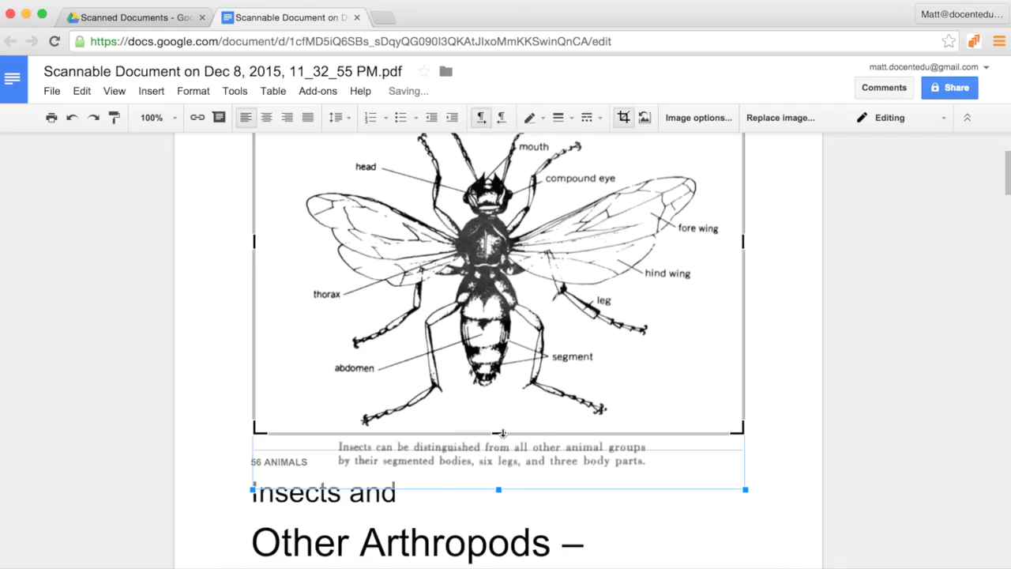
click(771, 329)
Step: Shrink the cropped insect diagram proportionally to about two thirds of its width
click(598, 341)
scroll(598, 341, down, 3)
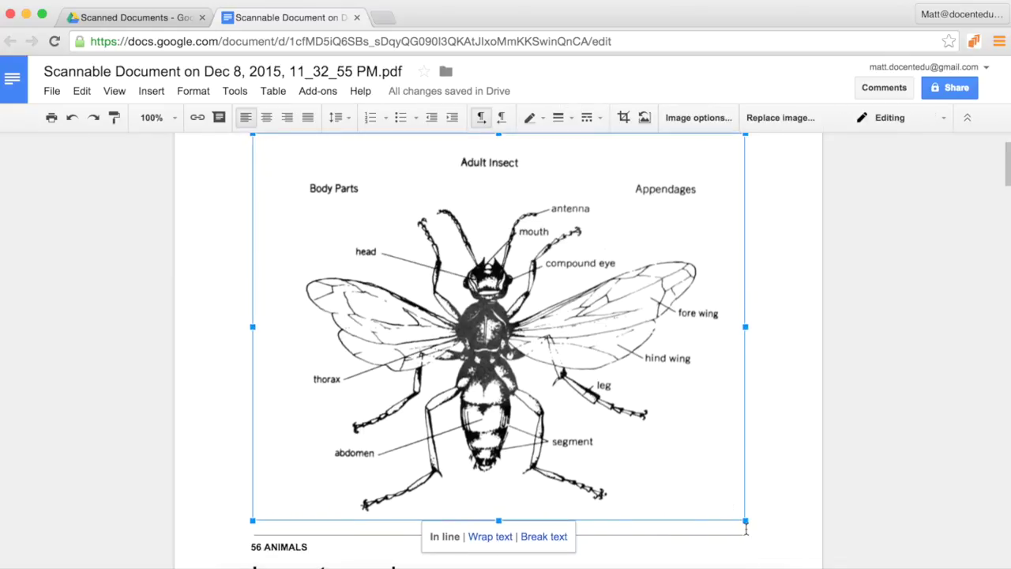
drag(747, 523, 573, 360)
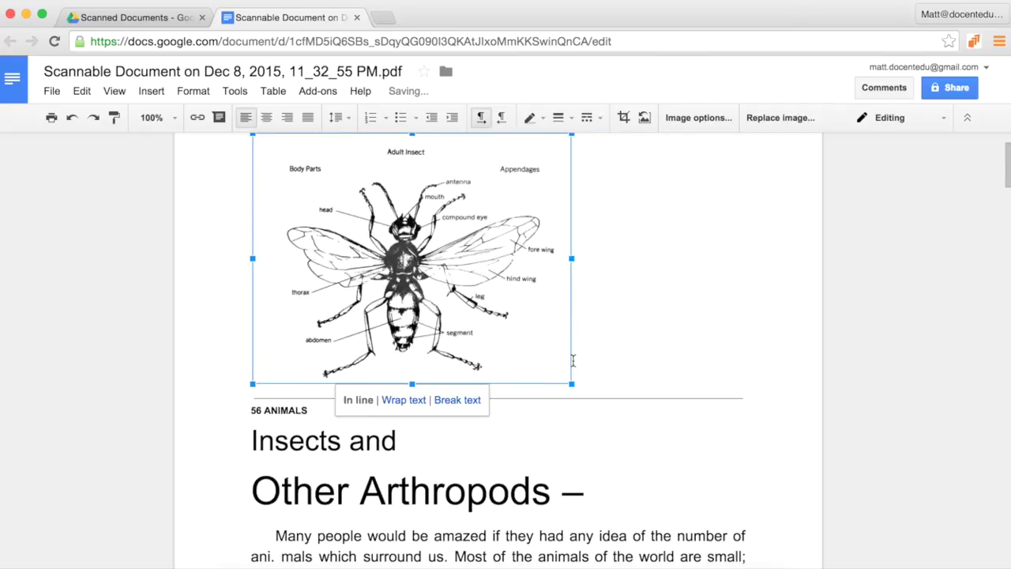
Step: Remove the insect diagram from the start of the document along with the horizontal rule and the "56 ANIMALS" line
right_click(484, 323)
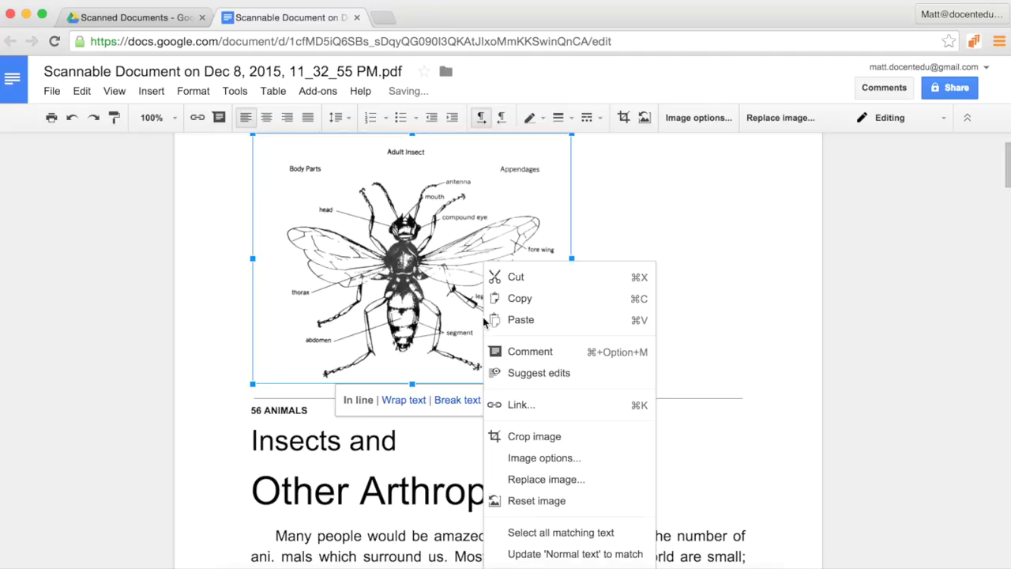
key(Escape)
key(Delete)
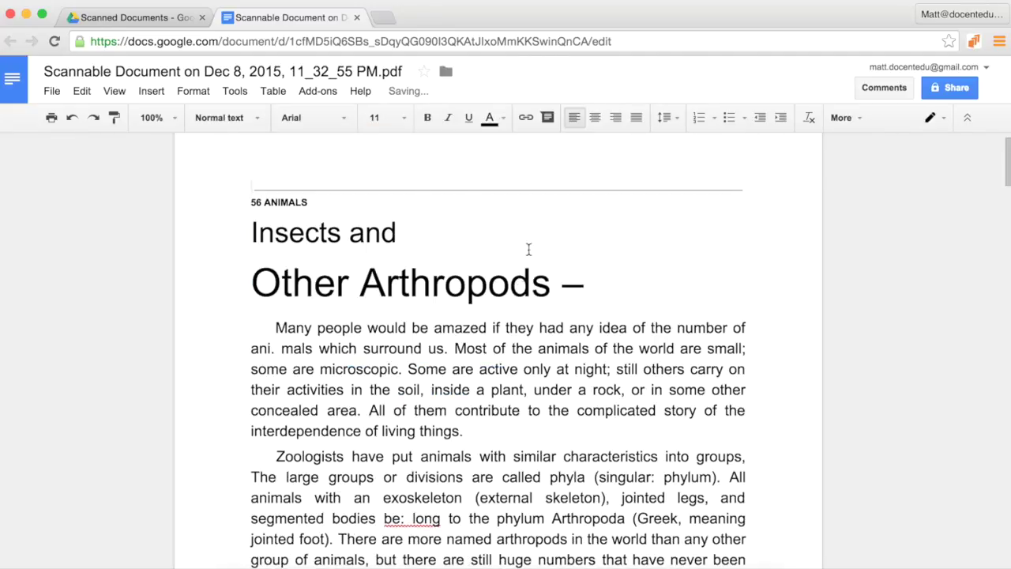
drag(324, 202, 244, 192)
key(Delete)
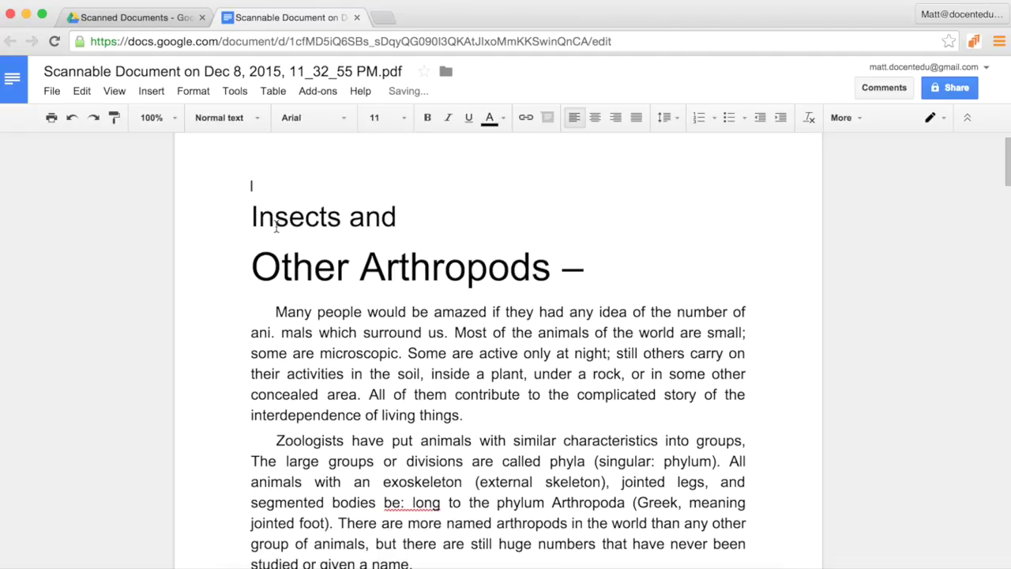
Step: Format all of the document's text in Arial at size 14
key(super+a)
click(300, 118)
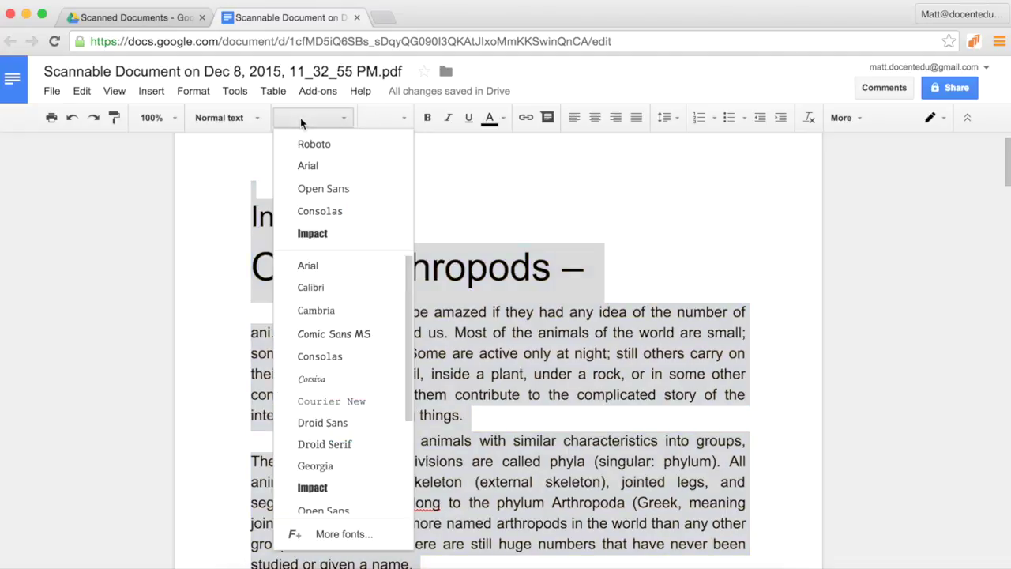
click(316, 165)
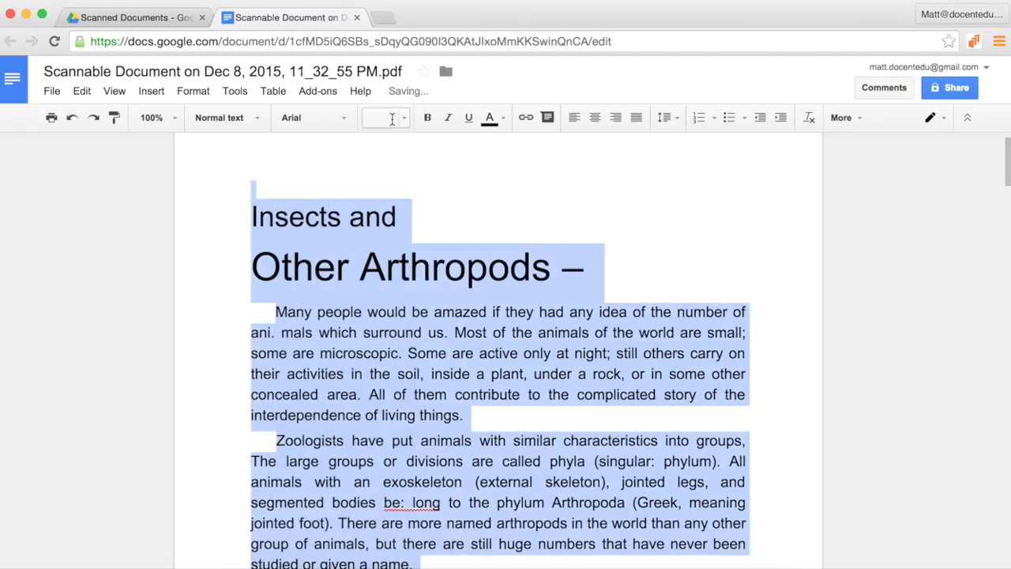
click(394, 117)
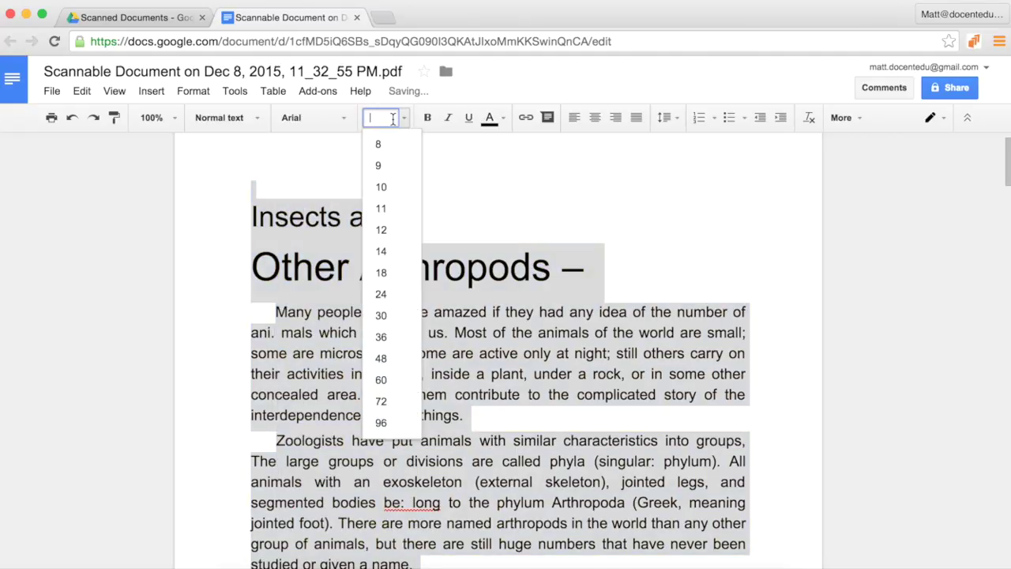
click(382, 251)
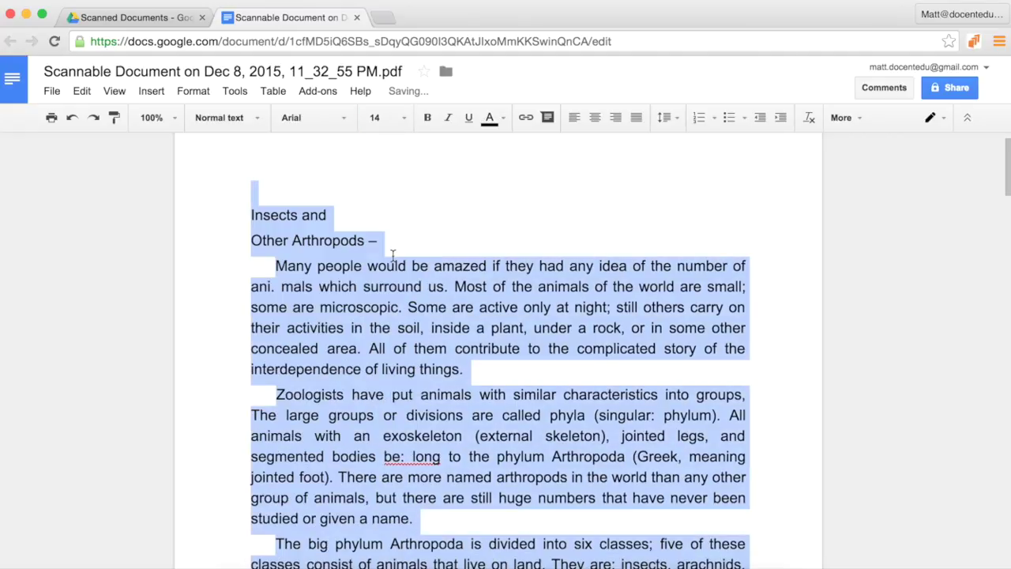
click(249, 240)
Step: Replace the stray diagram label lines from "Adult Insect" through "abdomen" with the insect diagram, above the bold caption about insects
scroll(292, 359, down, 5)
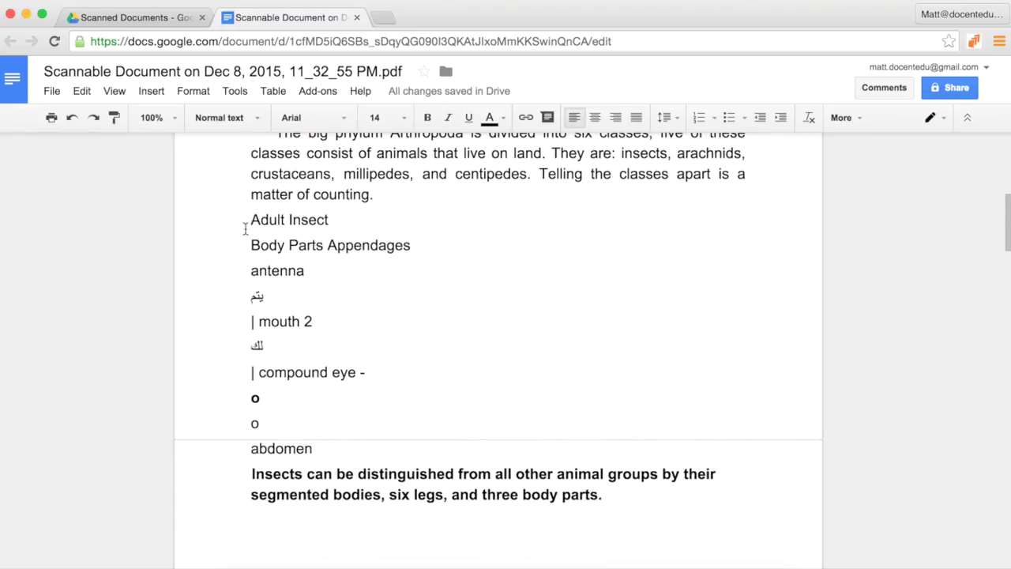
drag(259, 247, 320, 443)
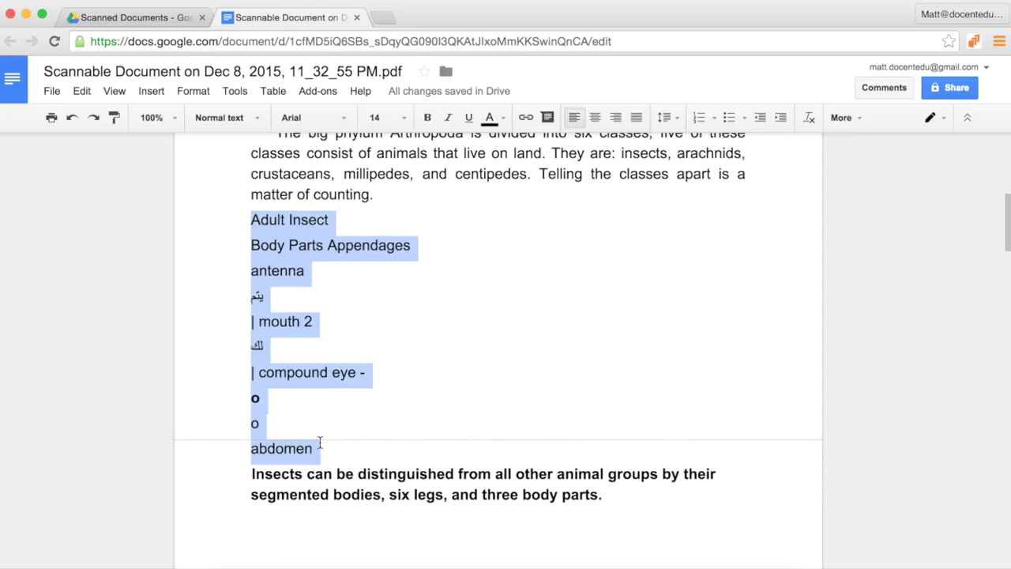
key(BackSpace)
key(Return)
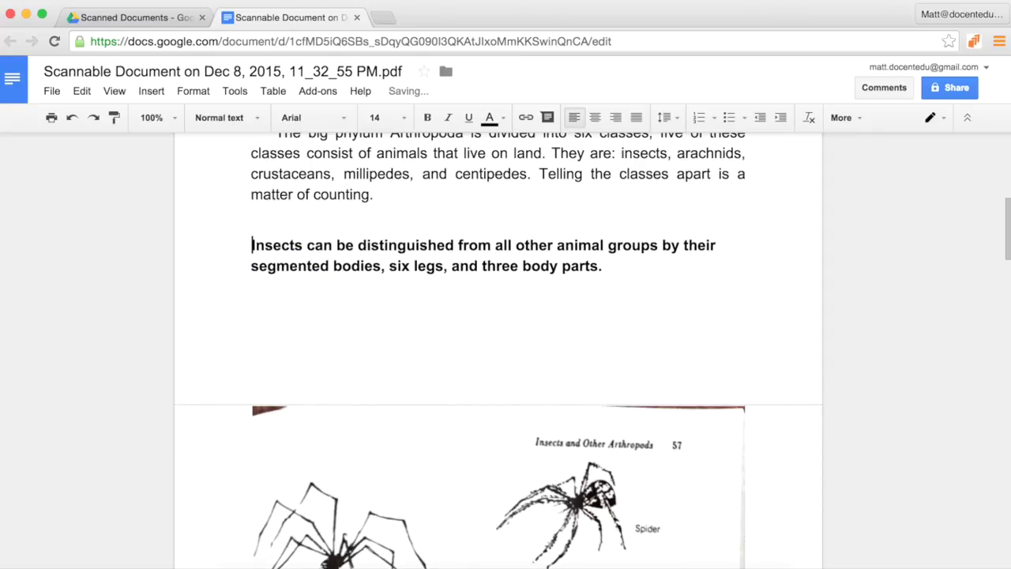
key(ctrl+v)
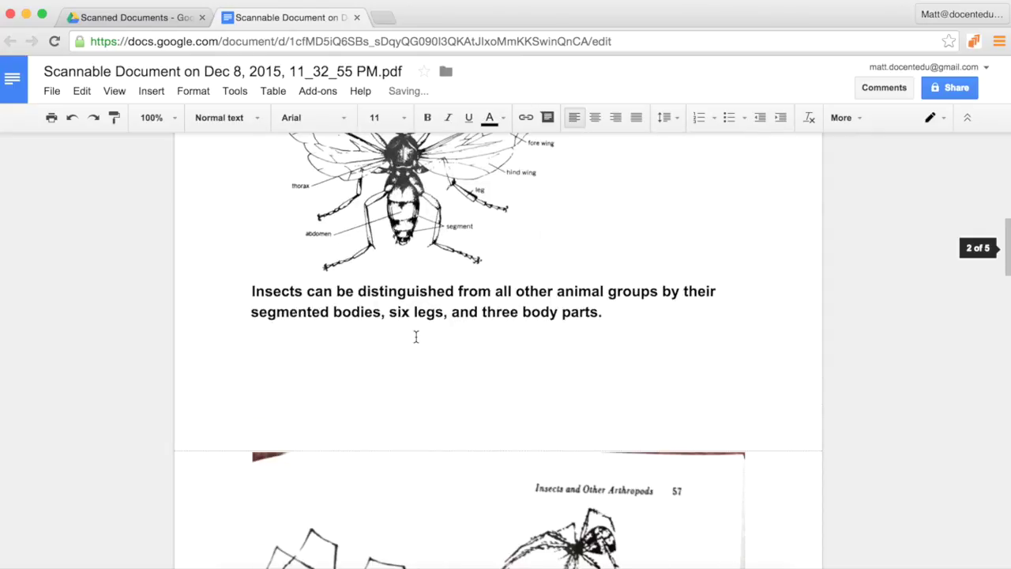
scroll(415, 336, up, 5)
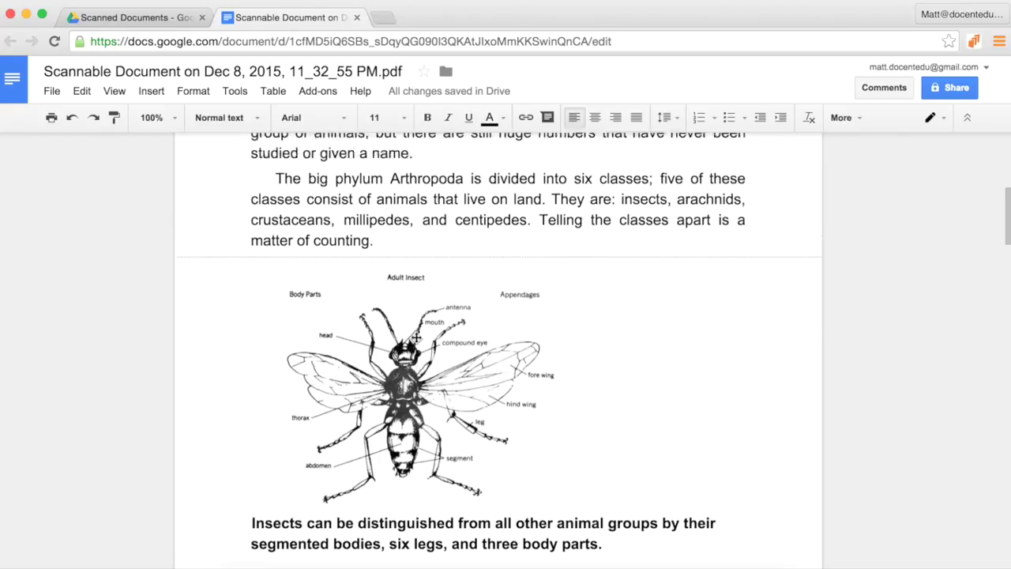
scroll(416, 337, up, 5)
Step: Delete the second scanned page image, the one showing the spider and daddy-longlegs drawings
scroll(416, 337, down, 8)
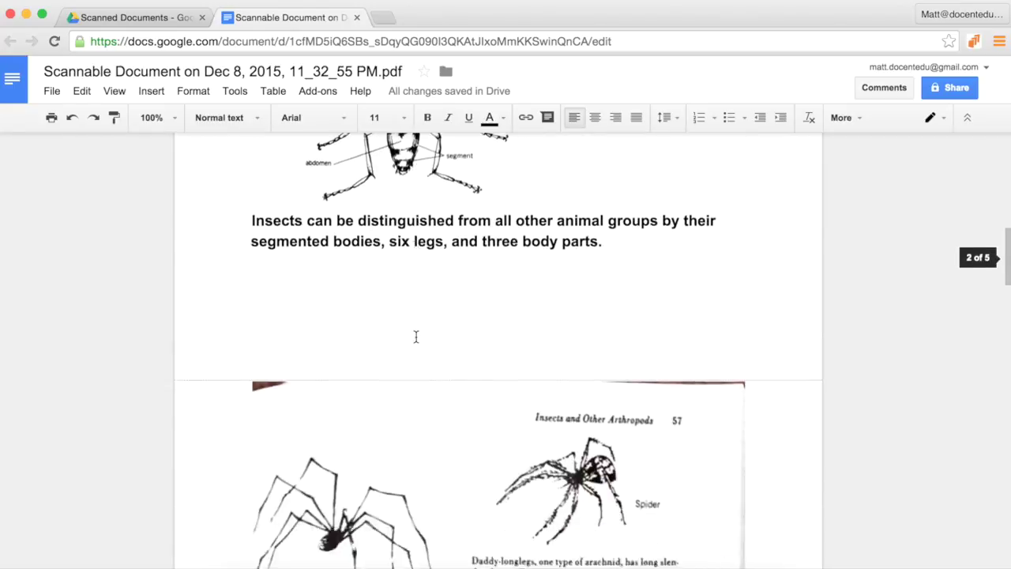
scroll(415, 336, down, 4)
click(415, 336)
key(Delete)
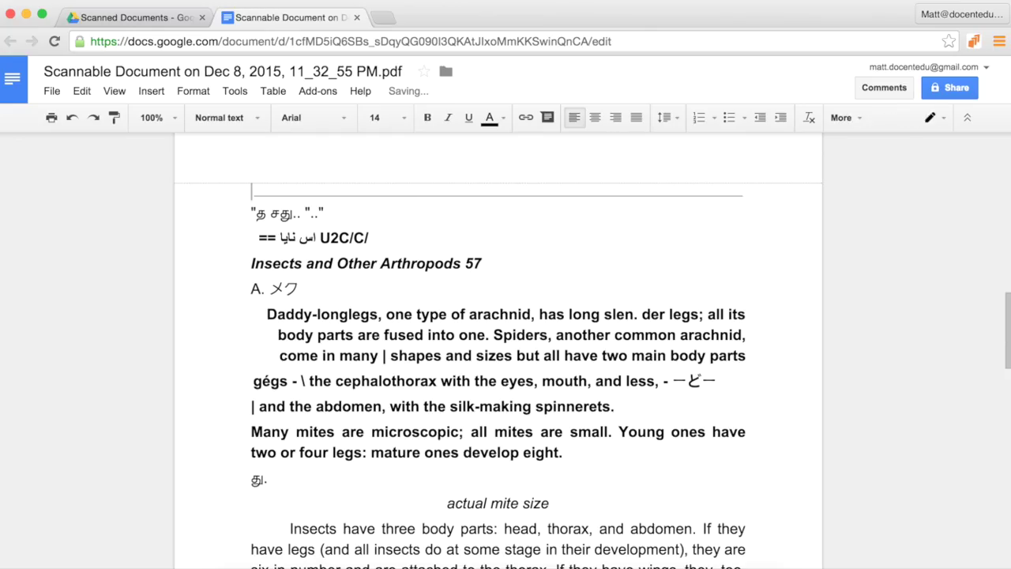
Step: Publish the document to the web as a link
scroll(255, 257, up, 15)
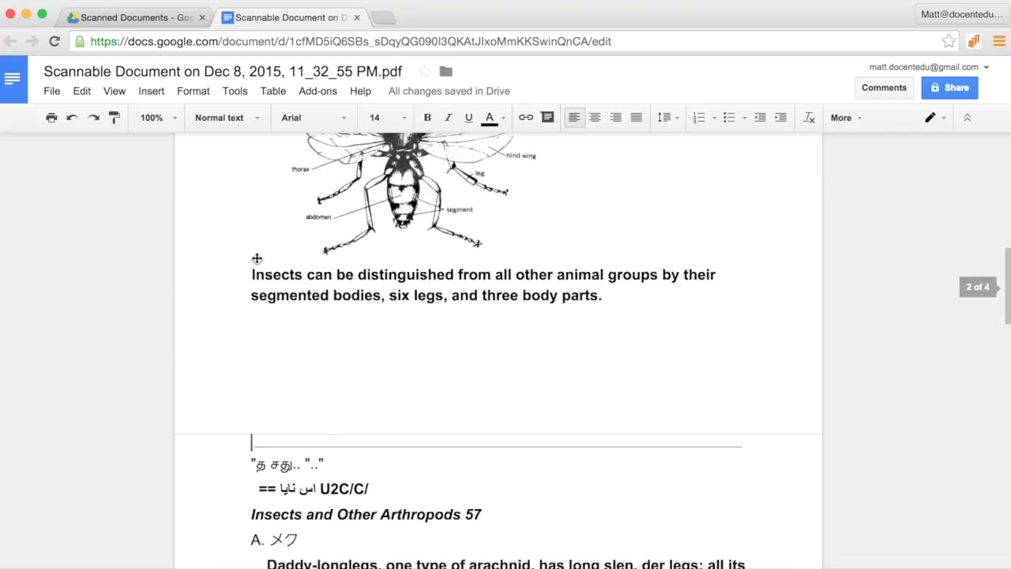
click(51, 93)
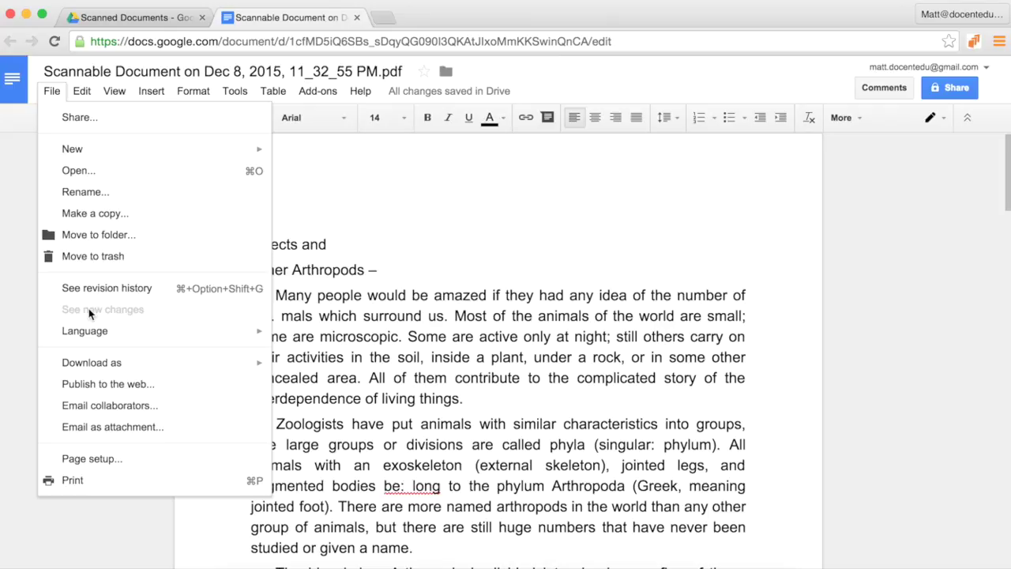
click(83, 385)
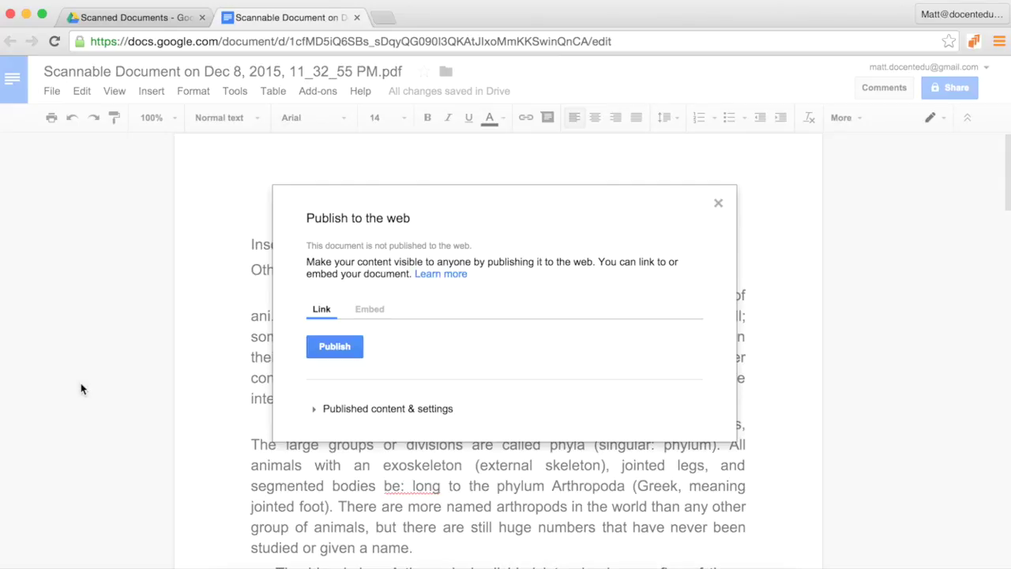
click(333, 347)
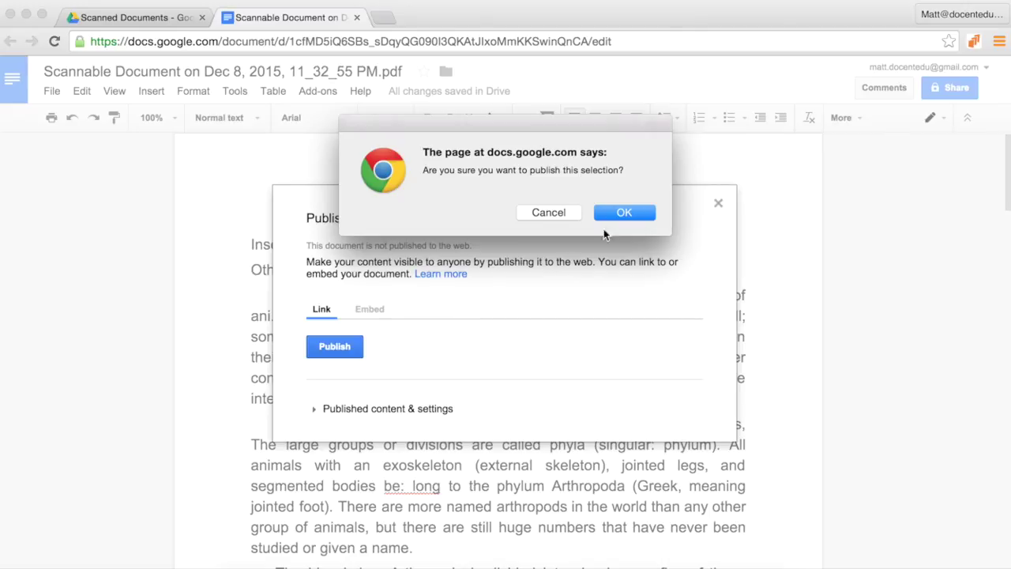
click(624, 212)
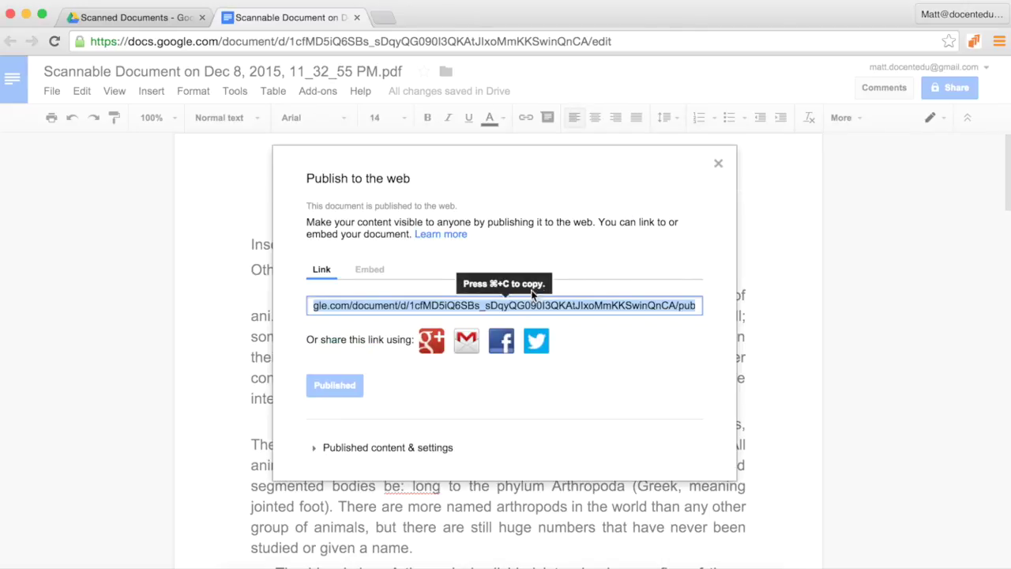
Step: Copy the published document's link and open it in a new browser tab
key(super+c)
right_click(462, 308)
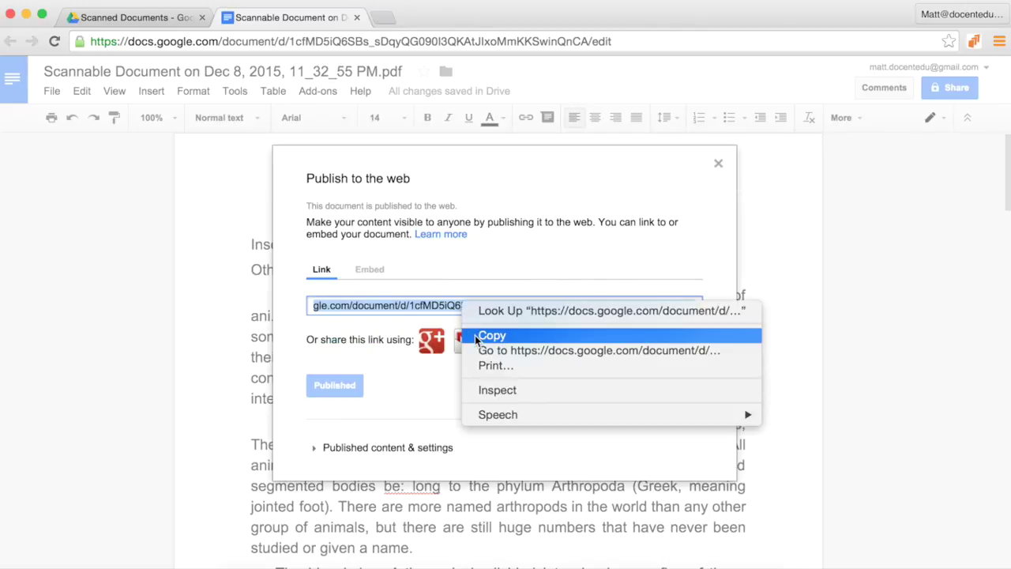
click(475, 334)
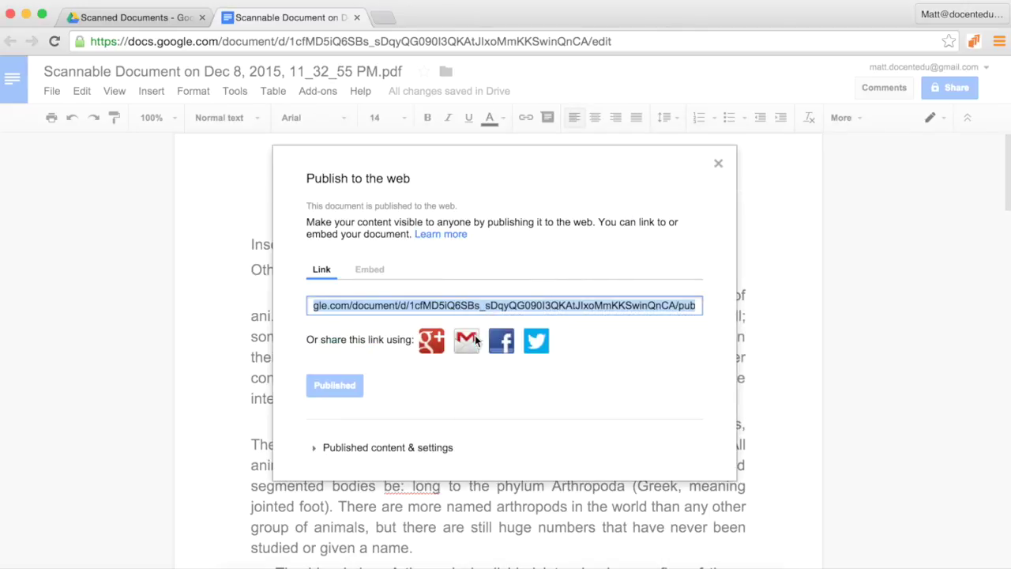
click(383, 17)
right_click(373, 38)
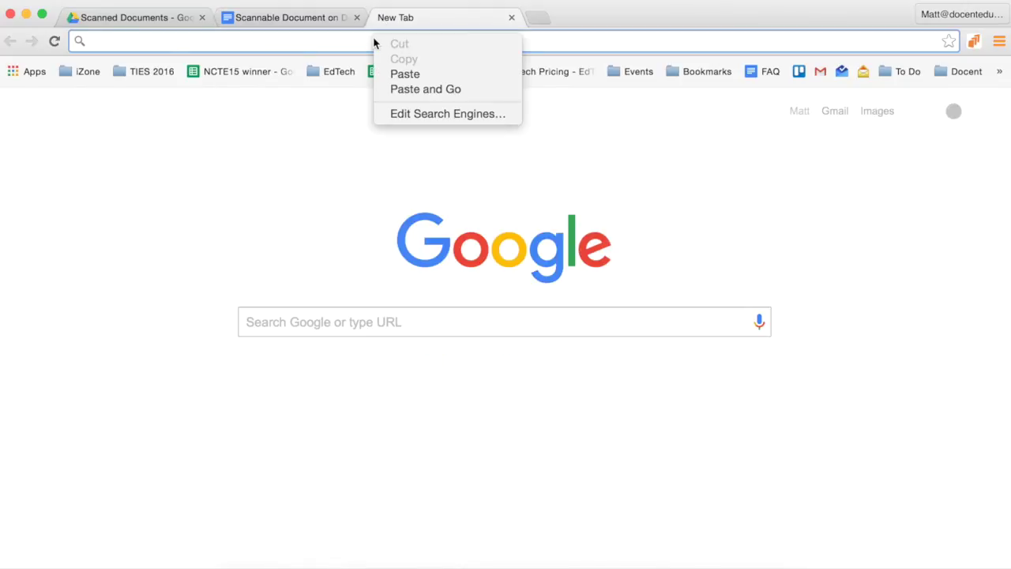
click(391, 89)
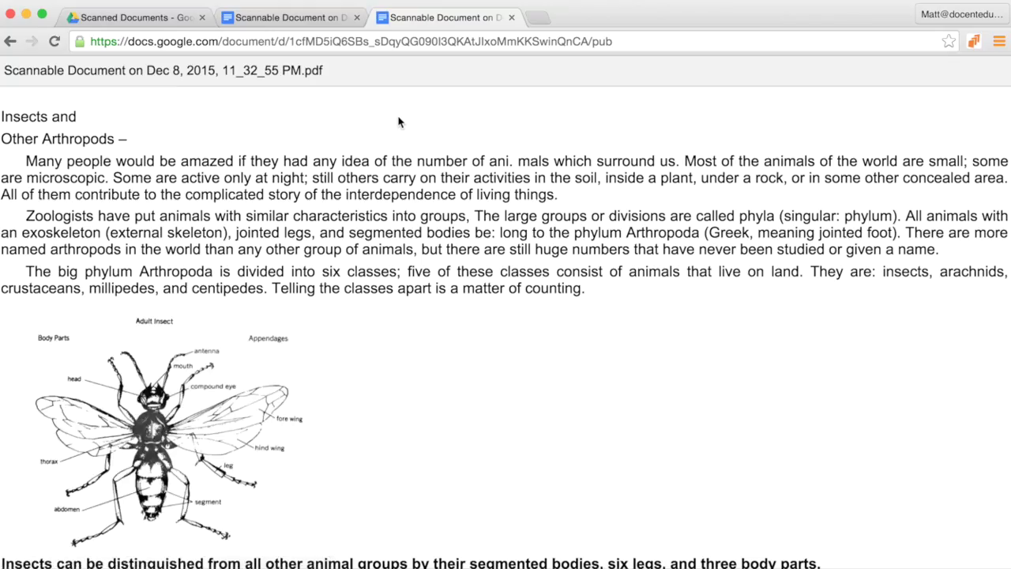
Step: Load DocentEDU on the published page and create the question "Start adding assessments" after the first paragraph
click(973, 46)
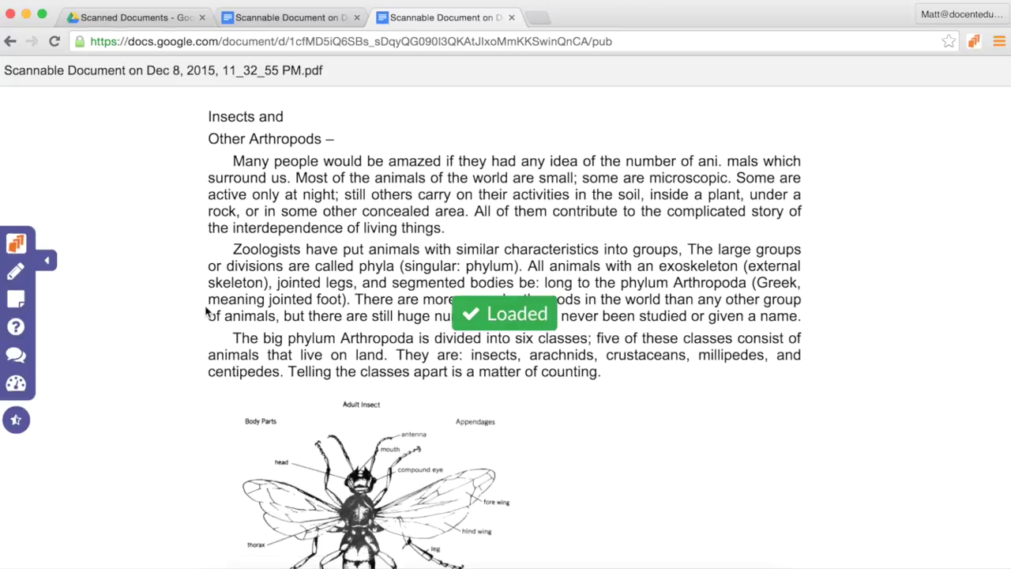
click(278, 218)
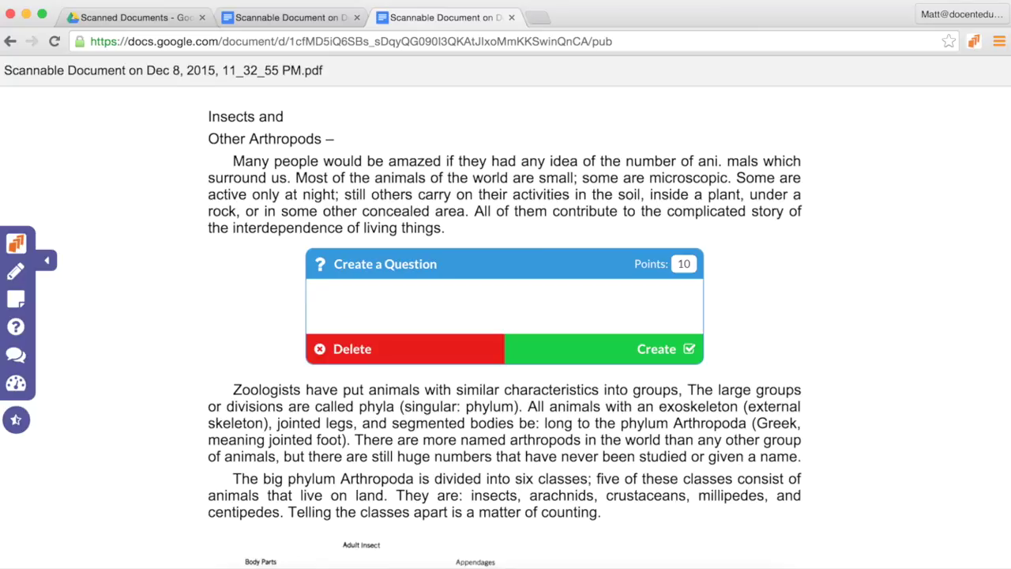
text(Start adding assessments)
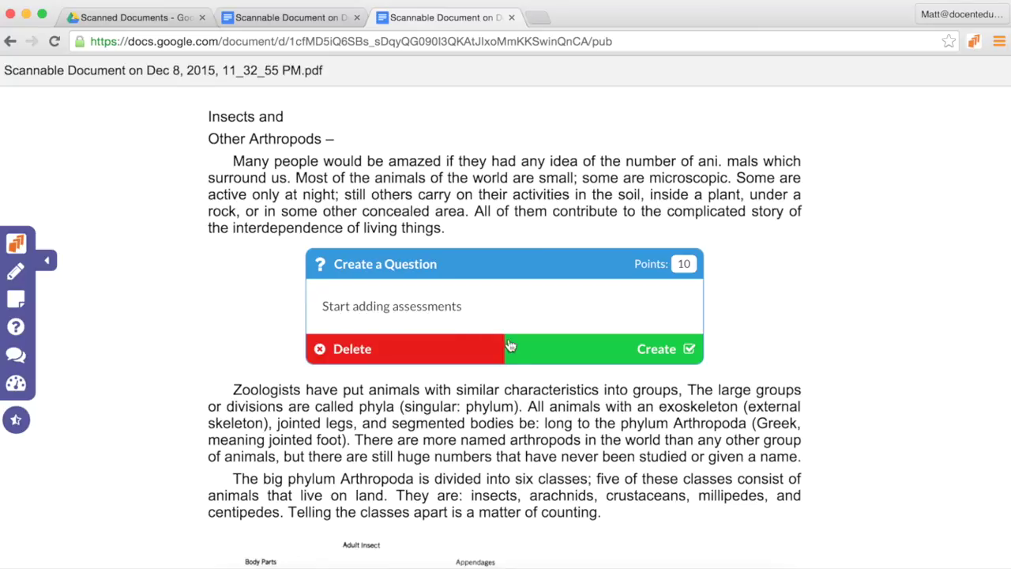
click(513, 347)
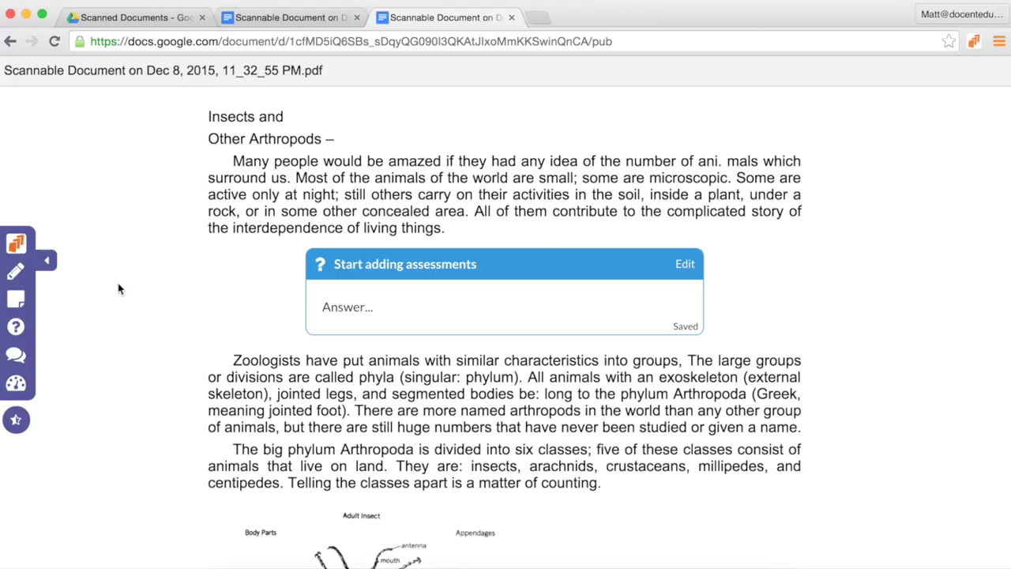
Step: Assign this docent to the Biology I class and close the class list
click(15, 244)
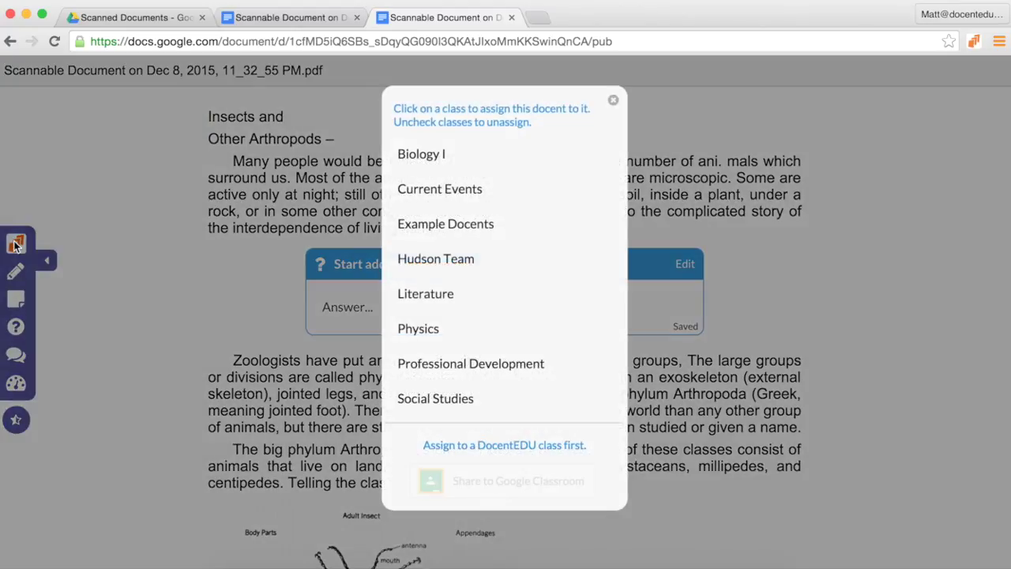
click(429, 157)
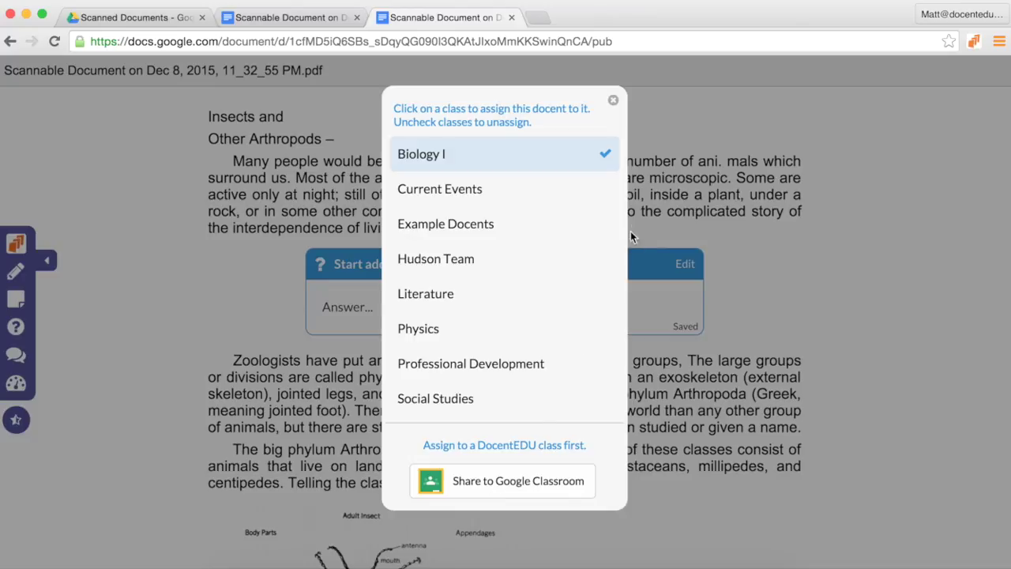
click(614, 103)
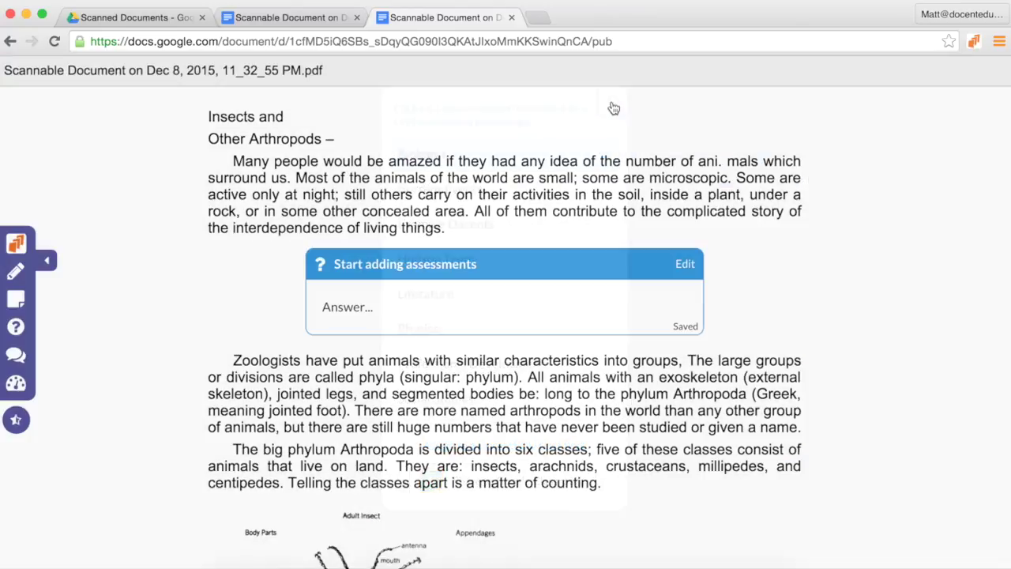